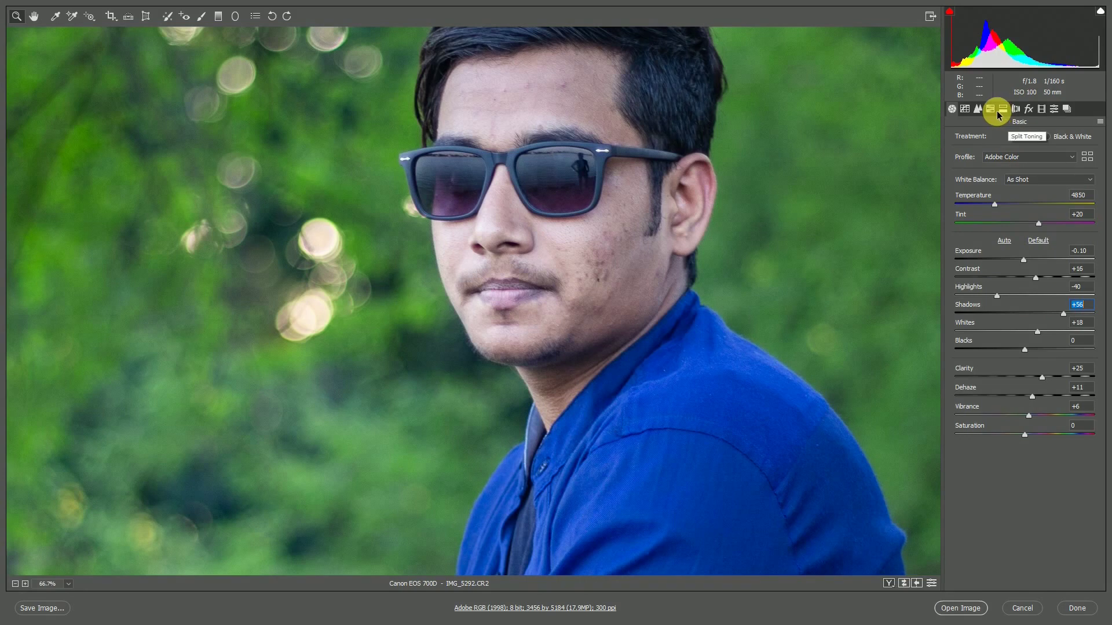
# In the HSL adjustments, set the hue of the yellows to -53 and of the greens to -43.
pyautogui.click(990, 109)
pyautogui.scroll(-1, 920, 257)
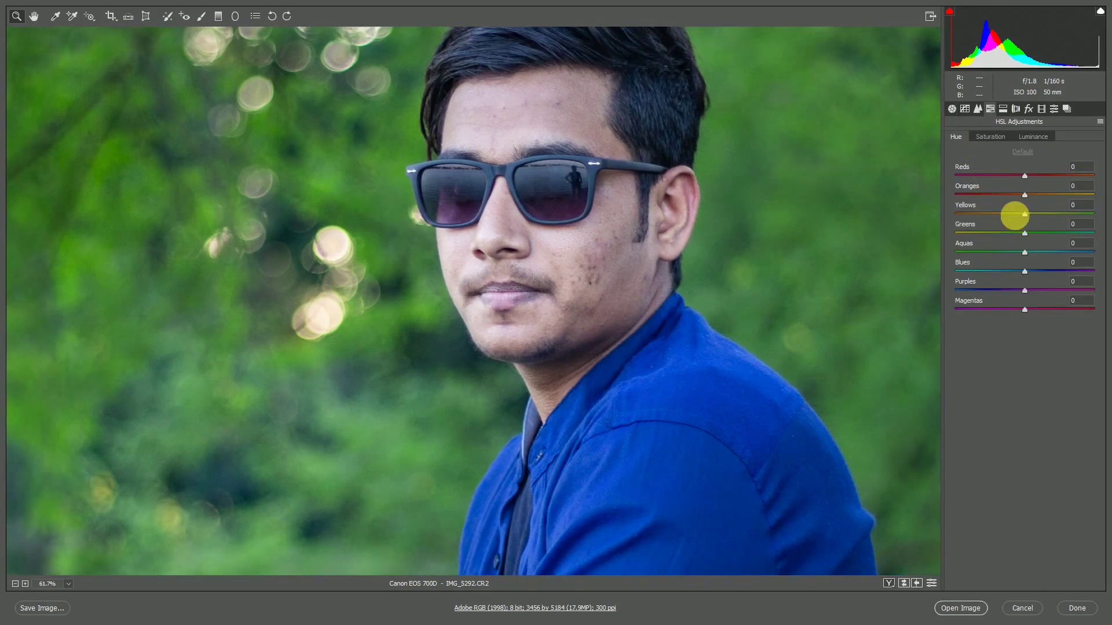
pyautogui.moveTo(982, 215); pyautogui.dragTo(995, 234)
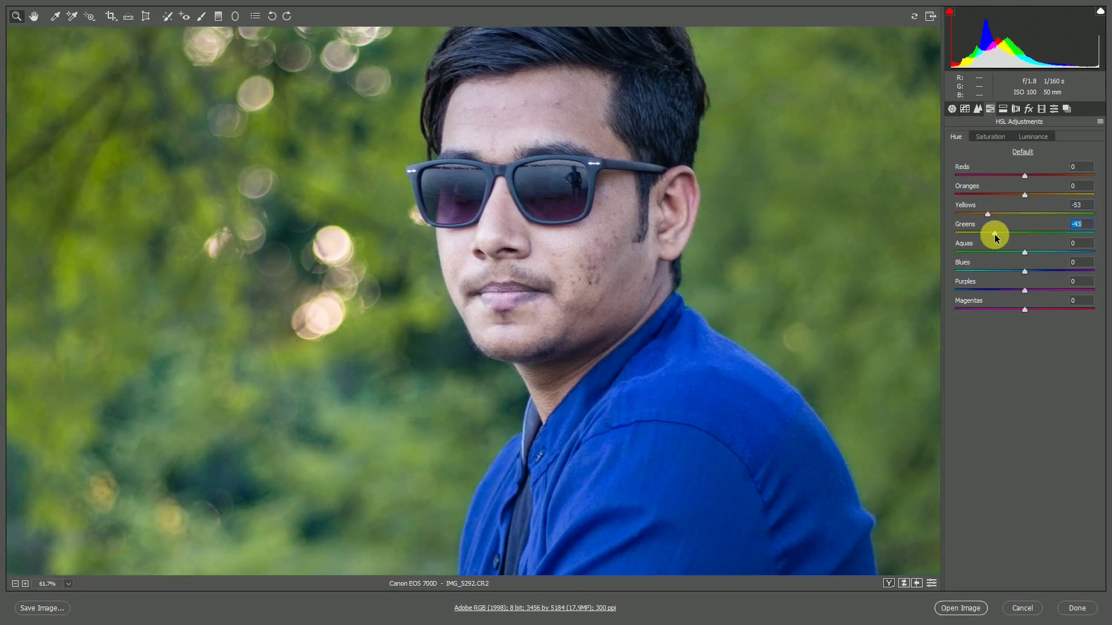
# Raise the luminance of the oranges to brighten the skin.
pyautogui.click(1032, 137)
pyautogui.moveTo(1024, 194); pyautogui.dragTo(1039, 193)
pyautogui.moveTo(1056, 193); pyautogui.dragTo(1073, 193)
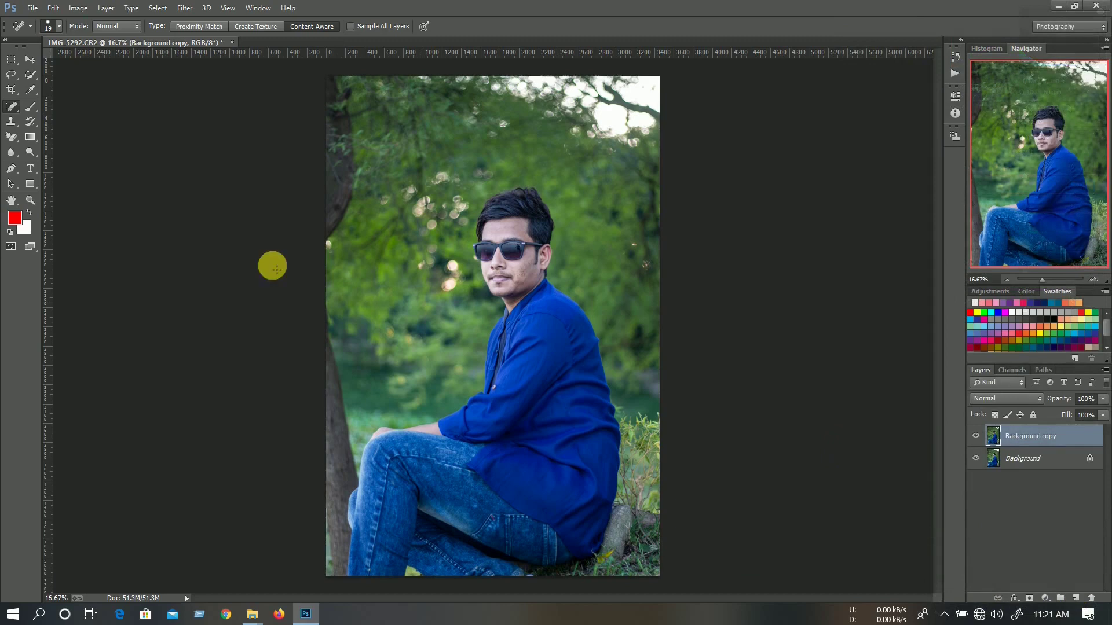
# With the Patch tool, replace the blemish on the ear side of the forehead with clean skin.
pyautogui.click(19, 109)
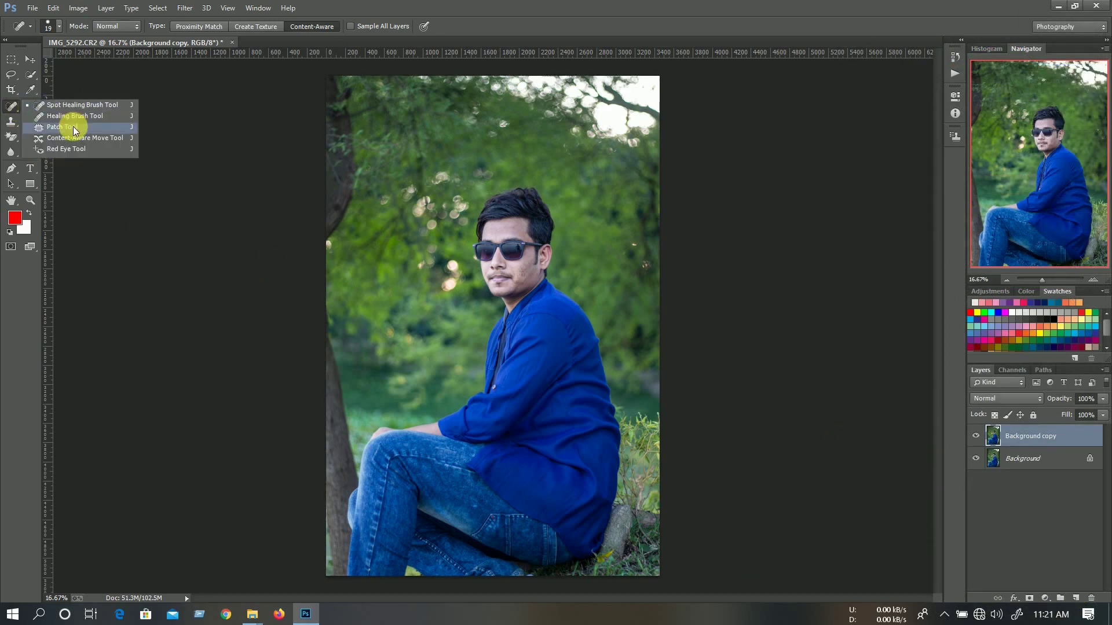
pyautogui.click(60, 126)
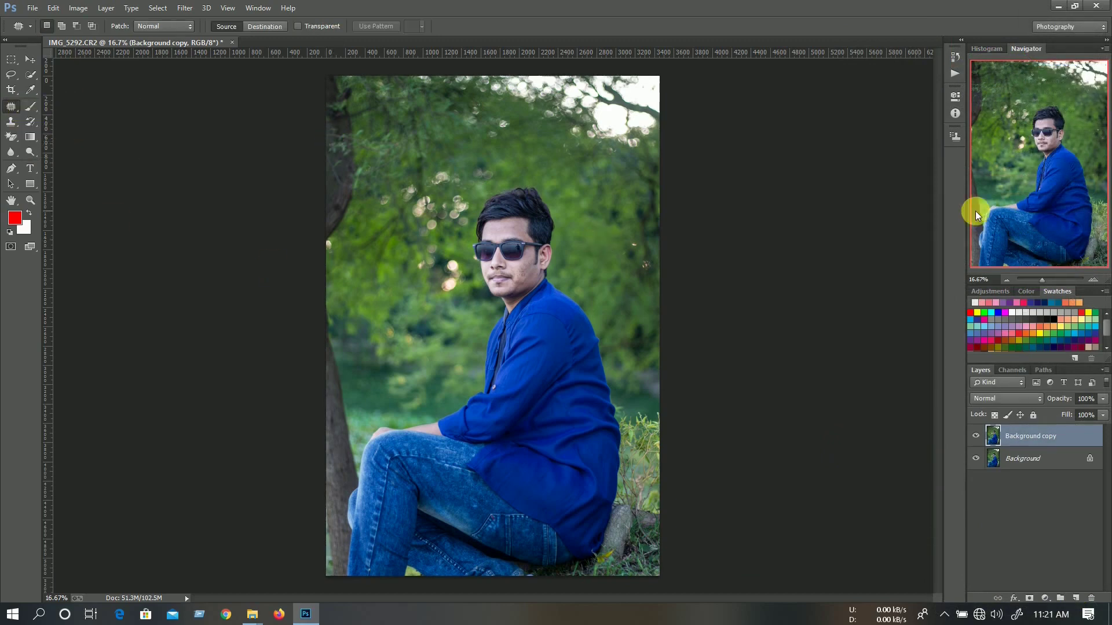
pyautogui.scroll(3, 468, 203)
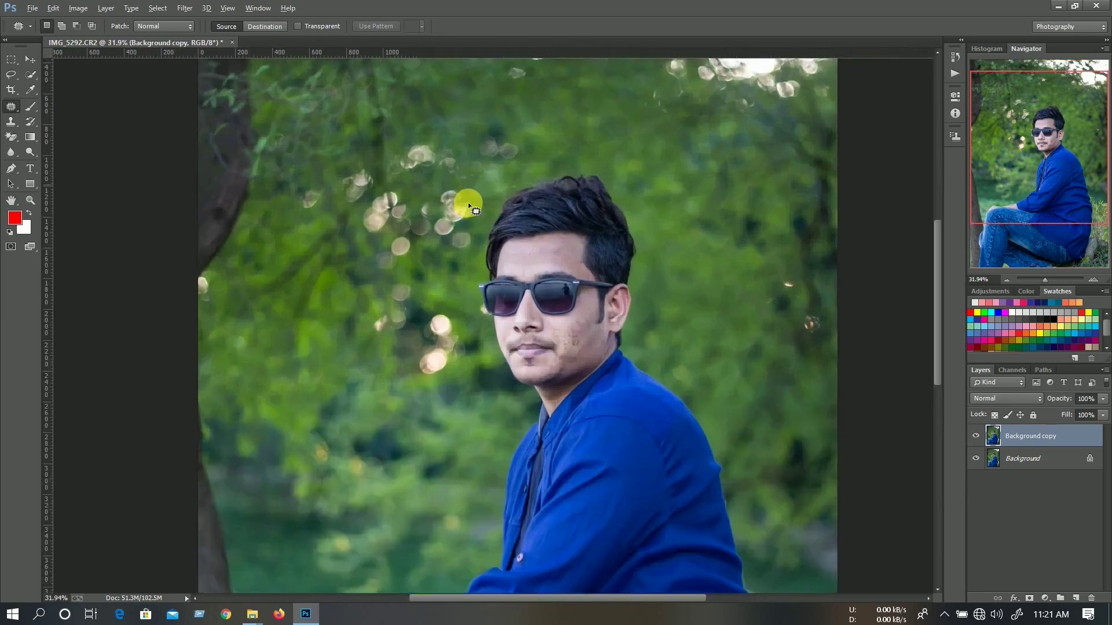
pyautogui.scroll(5, 468, 203)
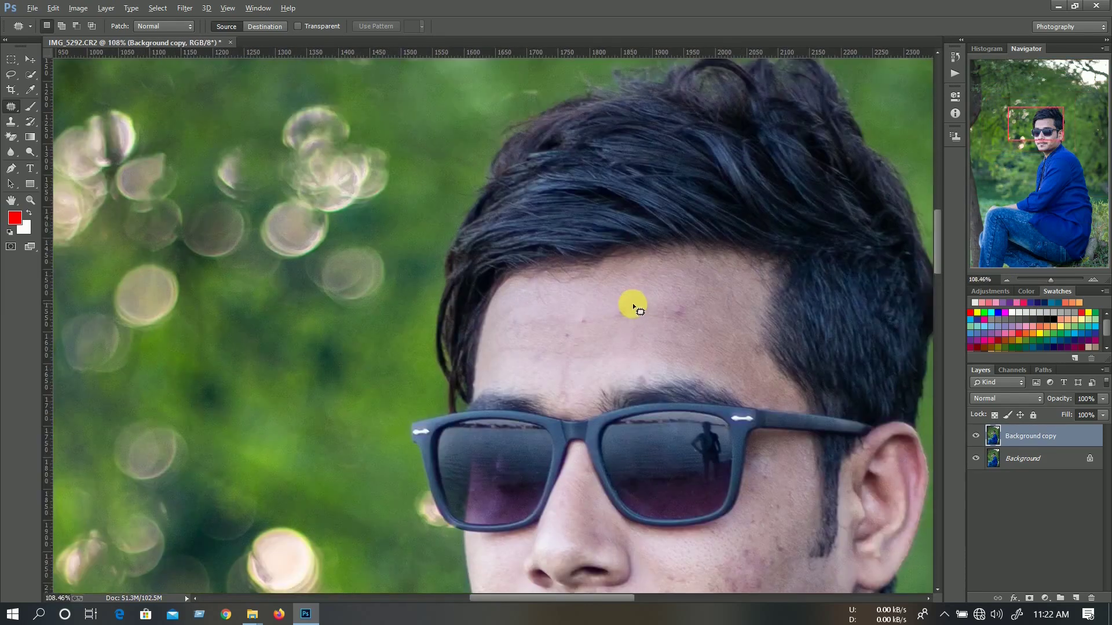
pyautogui.scroll(3, 631, 303)
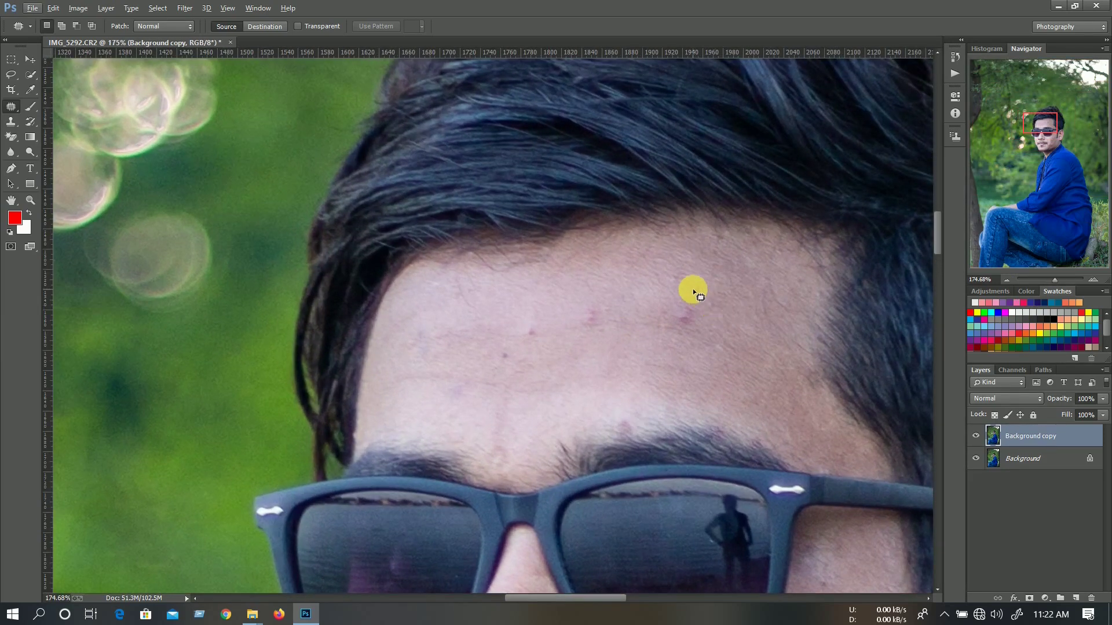
pyautogui.moveTo(657, 328)
pyautogui.mouseDown()
pyautogui.moveTo(684, 345)
pyautogui.moveTo(711, 329)
pyautogui.mouseUp()
pyautogui.moveTo(691, 289); pyautogui.dragTo(630, 360)
# Patch the remaining small spots across the middle of the forehead with nearby clean skin.
pyautogui.moveTo(603, 323); pyautogui.dragTo(606, 313)
pyautogui.moveTo(602, 320); pyautogui.dragTo(640, 324)
pyautogui.click(608, 340)
pyautogui.moveTo(533, 320)
pyautogui.mouseDown()
pyautogui.moveTo(545, 336)
pyautogui.moveTo(537, 321)
pyautogui.mouseUp()
pyautogui.moveTo(538, 335); pyautogui.dragTo(603, 334)
pyautogui.moveTo(502, 344); pyautogui.dragTo(510, 346)
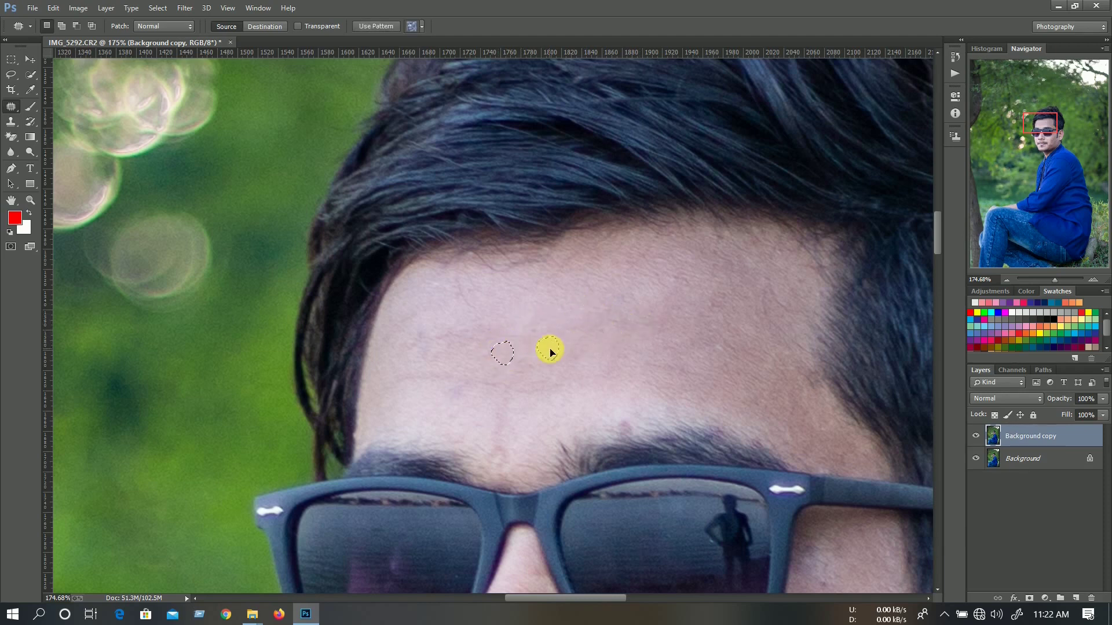
pyautogui.click(595, 334)
# Compare the retouched forehead with the original by switching the visibility of the Background copy layer.
pyautogui.scroll(-5, 666, 313)
pyautogui.scroll(-3, 676, 310)
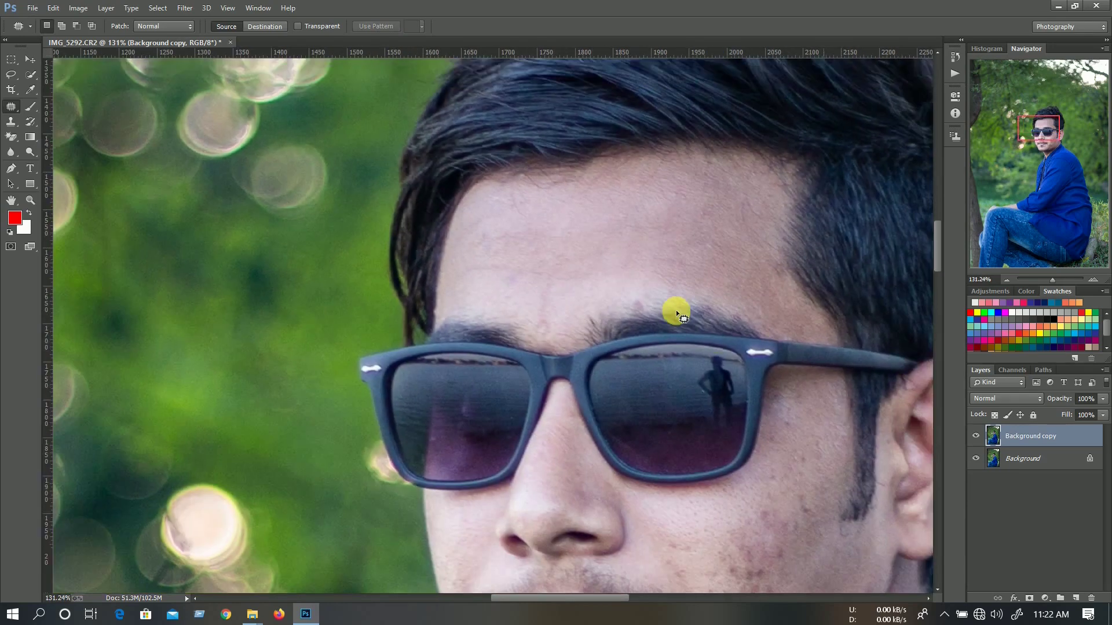
pyautogui.click(976, 436)
pyautogui.click(976, 436)
pyautogui.click(976, 437)
pyautogui.click(977, 437)
# Patch the mark on the jaw below the earlobe with smooth skin beside it.
pyautogui.moveTo(1044, 152)
pyautogui.mouseDown()
pyautogui.moveTo(1050, 168)
pyautogui.moveTo(1050, 150)
pyautogui.mouseUp()
pyautogui.scroll(6, 576, 259)
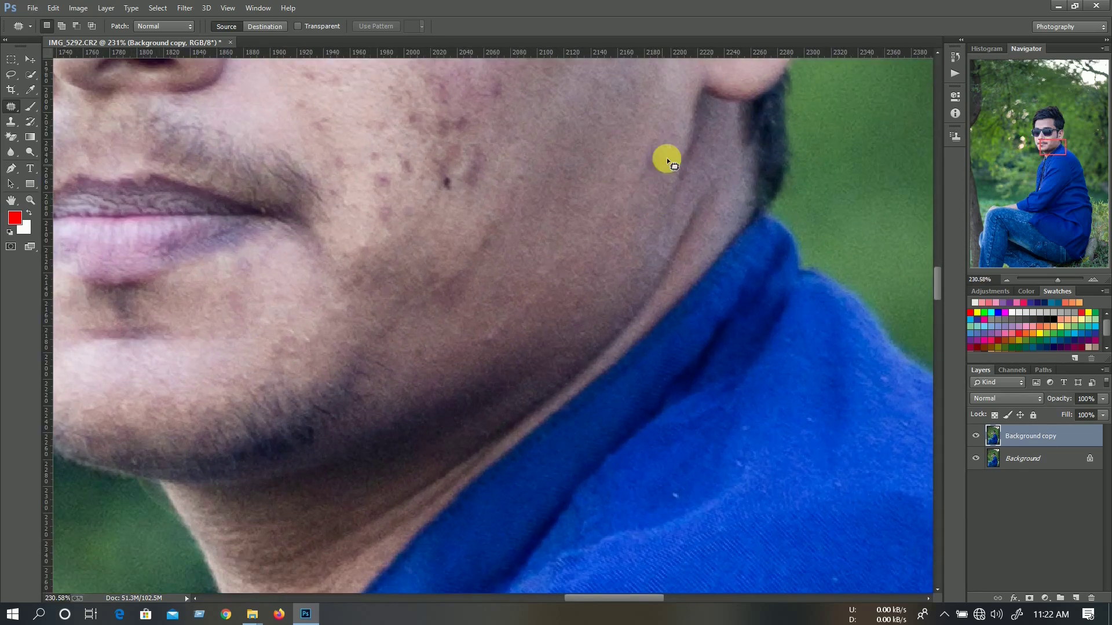
pyautogui.moveTo(669, 141); pyautogui.dragTo(667, 143)
pyautogui.moveTo(657, 157); pyautogui.dragTo(618, 165)
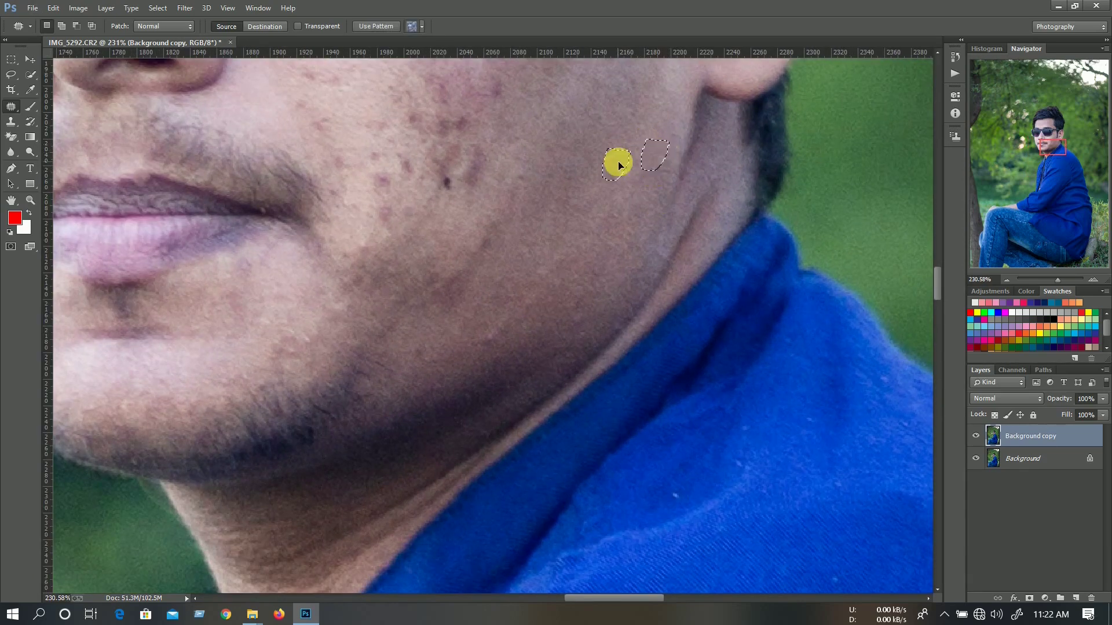
# Patch the small spots on the cheek beside the nose using clean skin from just above.
pyautogui.scroll(6, 381, 244)
pyautogui.scroll(1, 359, 244)
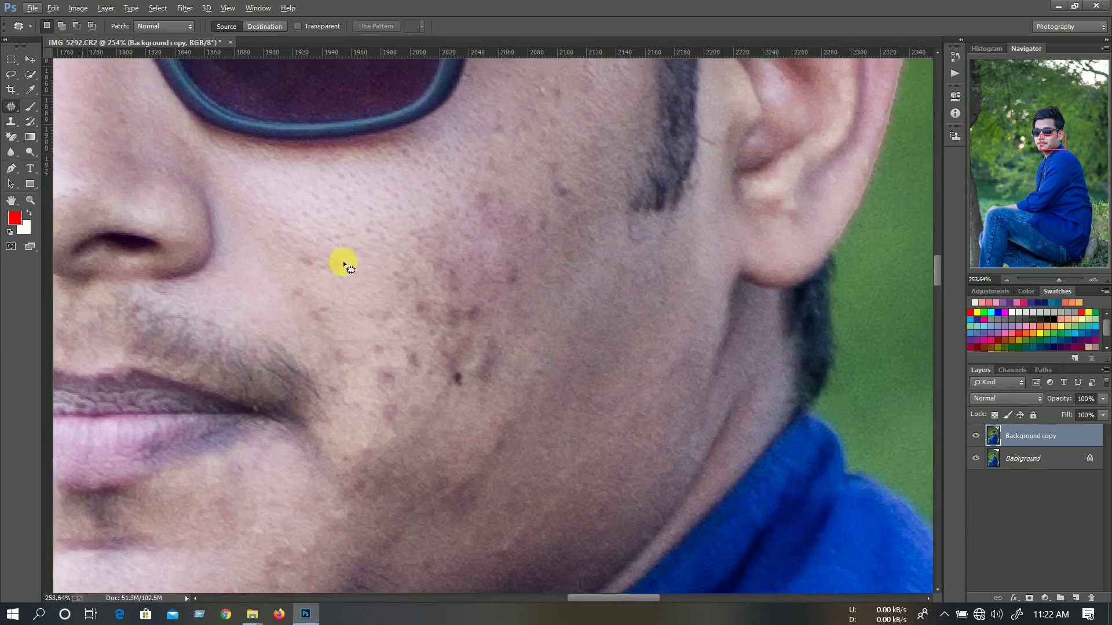
pyautogui.moveTo(297, 253)
pyautogui.mouseDown()
pyautogui.moveTo(324, 274)
pyautogui.moveTo(341, 239)
pyautogui.mouseUp()
pyautogui.moveTo(332, 257); pyautogui.dragTo(332, 223)
pyautogui.click(334, 285)
pyautogui.moveTo(286, 282)
pyautogui.mouseDown()
pyautogui.moveTo(307, 324)
pyautogui.moveTo(336, 327)
pyautogui.moveTo(324, 238)
pyautogui.mouseUp()
pyautogui.click(370, 283)
# Patch the spots on the upper cheek between the sunglasses and the sideburn with clean skin, clearing the selections.
pyautogui.scroll(-5, 382, 303)
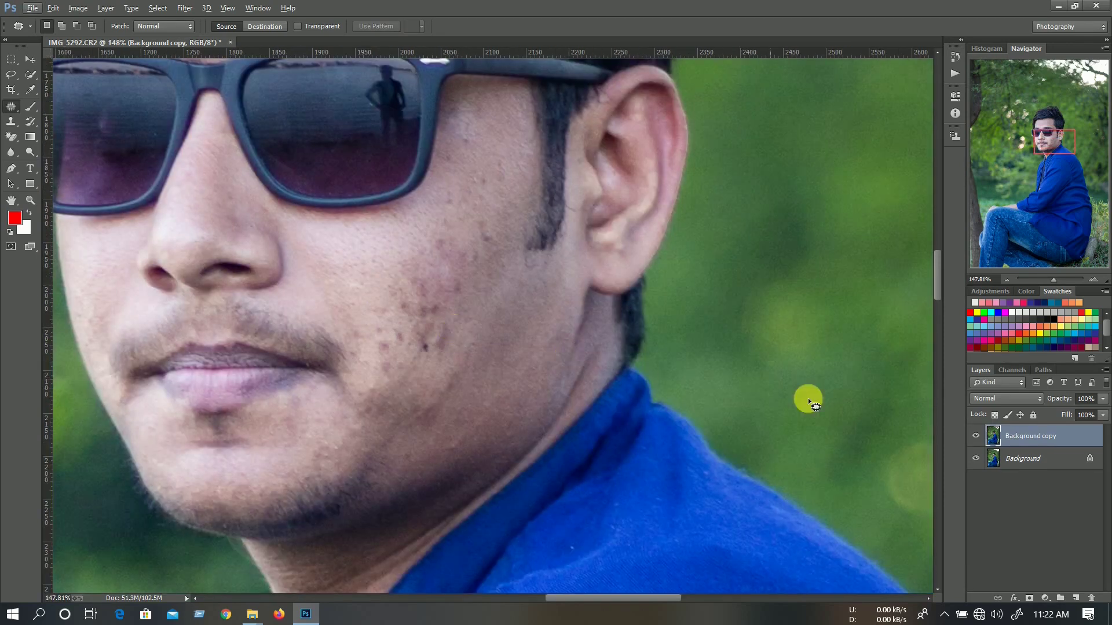
pyautogui.scroll(4, 449, 349)
pyautogui.scroll(2, 502, 197)
pyautogui.moveTo(509, 189)
pyautogui.mouseDown()
pyautogui.moveTo(519, 154)
pyautogui.moveTo(538, 199)
pyautogui.moveTo(517, 180)
pyautogui.mouseUp()
pyautogui.moveTo(530, 177); pyautogui.dragTo(339, 304)
pyautogui.moveTo(513, 255); pyautogui.dragTo(505, 255)
pyautogui.moveTo(509, 267); pyautogui.dragTo(525, 241)
pyautogui.moveTo(504, 179); pyautogui.dragTo(518, 238)
pyautogui.hotkey('ctrl', 'd')
pyautogui.moveTo(463, 215); pyautogui.dragTo(520, 238)
pyautogui.hotkey('ctrl', 'd')
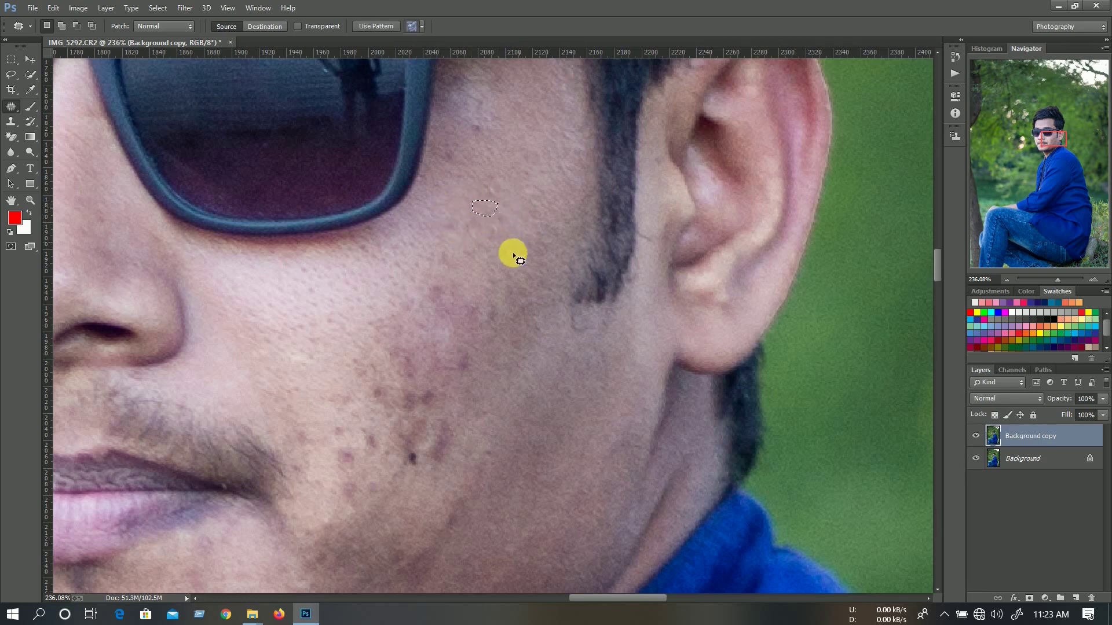
# Patch the discoloured spot on the cheek just below the sunglasses lens.
pyautogui.moveTo(452, 262)
pyautogui.mouseDown()
pyautogui.moveTo(506, 232)
pyautogui.moveTo(513, 252)
pyautogui.moveTo(424, 299)
pyautogui.moveTo(450, 300)
pyautogui.moveTo(446, 274)
pyautogui.mouseUp()
pyautogui.moveTo(440, 291); pyautogui.dragTo(485, 269)
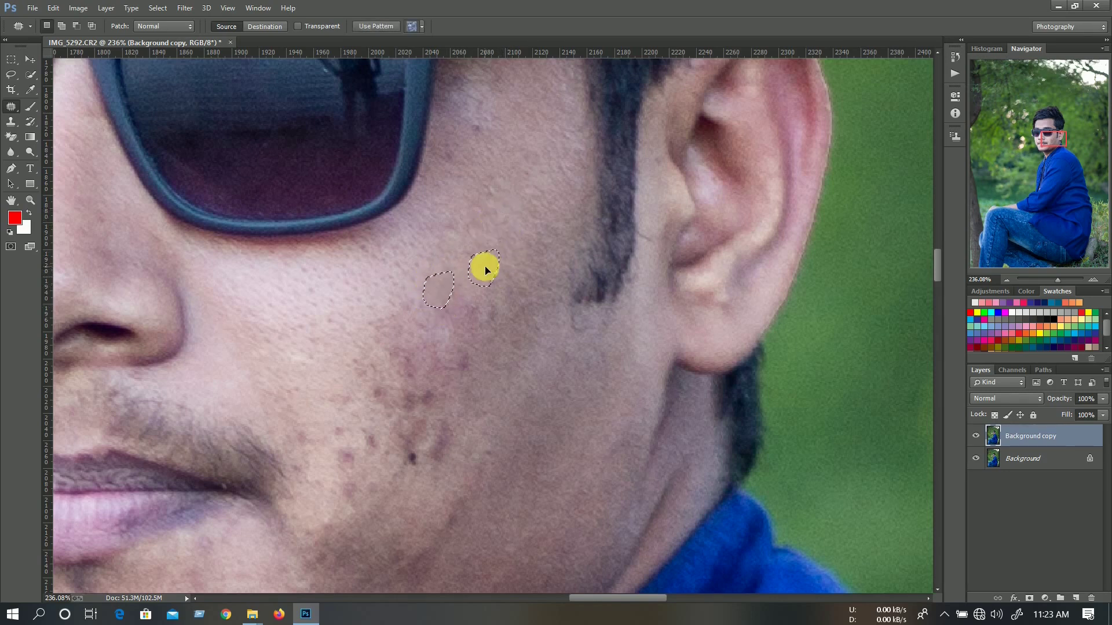
pyautogui.click(501, 237)
# Patch the spots on the lower cheek near the corner of the mouth with clean skin.
pyautogui.scroll(-2, 469, 324)
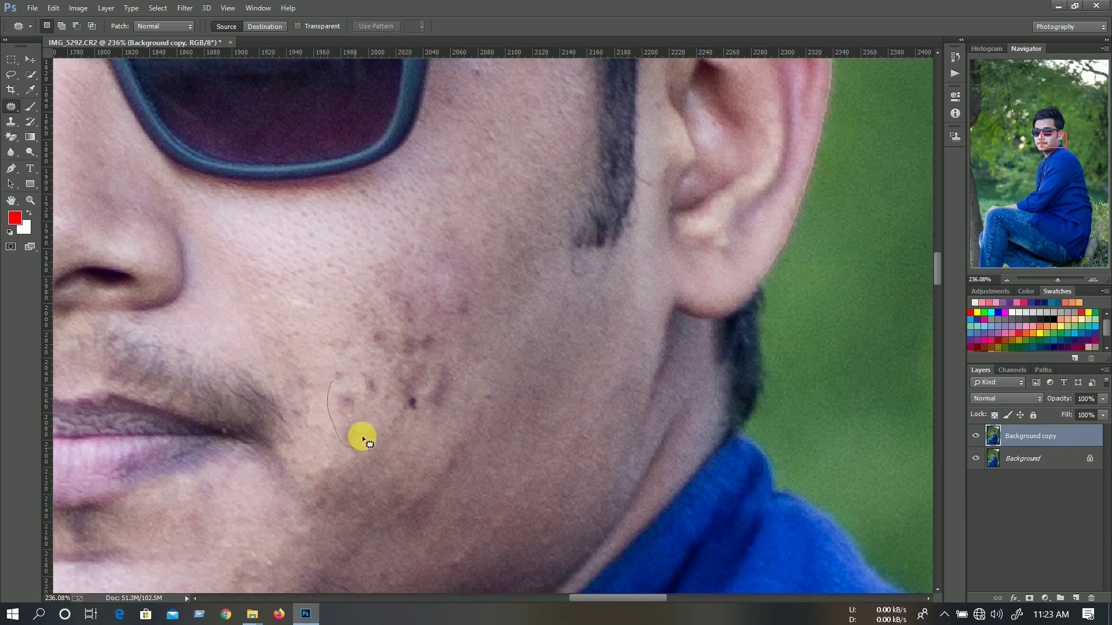
pyautogui.moveTo(349, 410); pyautogui.dragTo(293, 287)
pyautogui.click(333, 368)
pyautogui.moveTo(281, 348)
pyautogui.mouseDown()
pyautogui.moveTo(280, 374)
pyautogui.moveTo(312, 395)
pyautogui.mouseUp()
pyautogui.click(300, 324)
pyautogui.moveTo(307, 355)
pyautogui.mouseDown()
pyautogui.moveTo(317, 297)
pyautogui.moveTo(278, 338)
pyautogui.moveTo(303, 347)
pyautogui.mouseUp()
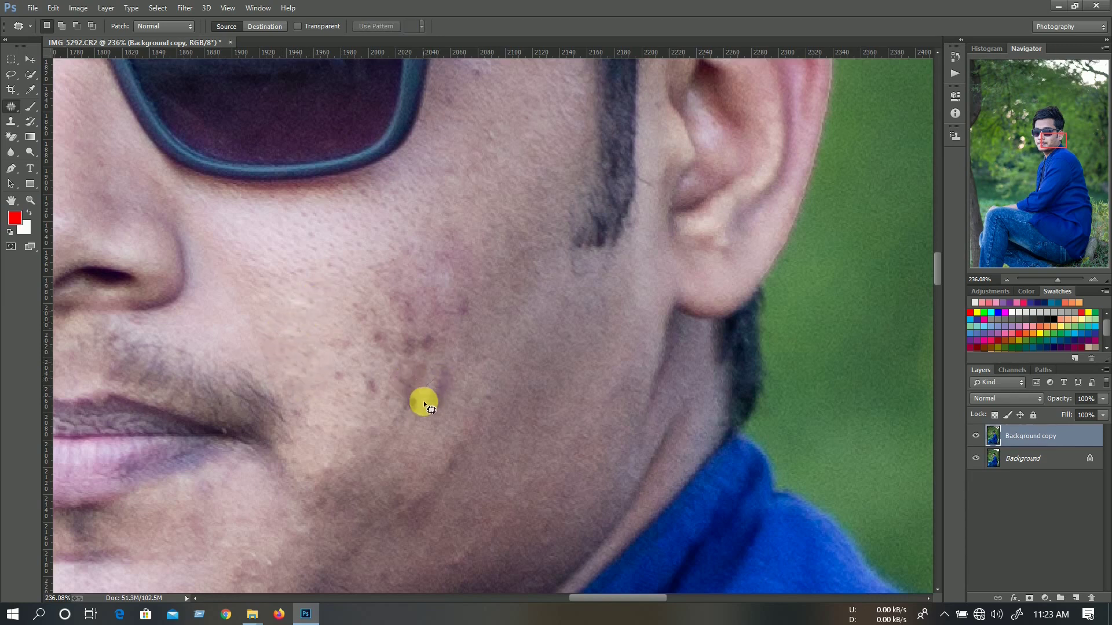
# Patch the dark mole and the neighbouring acne marks on the lower cheek, clearing the selections.
pyautogui.moveTo(433, 369)
pyautogui.mouseDown()
pyautogui.moveTo(466, 377)
pyautogui.moveTo(439, 386)
pyautogui.mouseUp()
pyautogui.moveTo(336, 359)
pyautogui.mouseDown()
pyautogui.moveTo(327, 381)
pyautogui.moveTo(325, 352)
pyautogui.moveTo(359, 346)
pyautogui.moveTo(331, 332)
pyautogui.mouseUp()
pyautogui.moveTo(343, 344); pyautogui.dragTo(313, 322)
pyautogui.hotkey('ctrl', 'd')
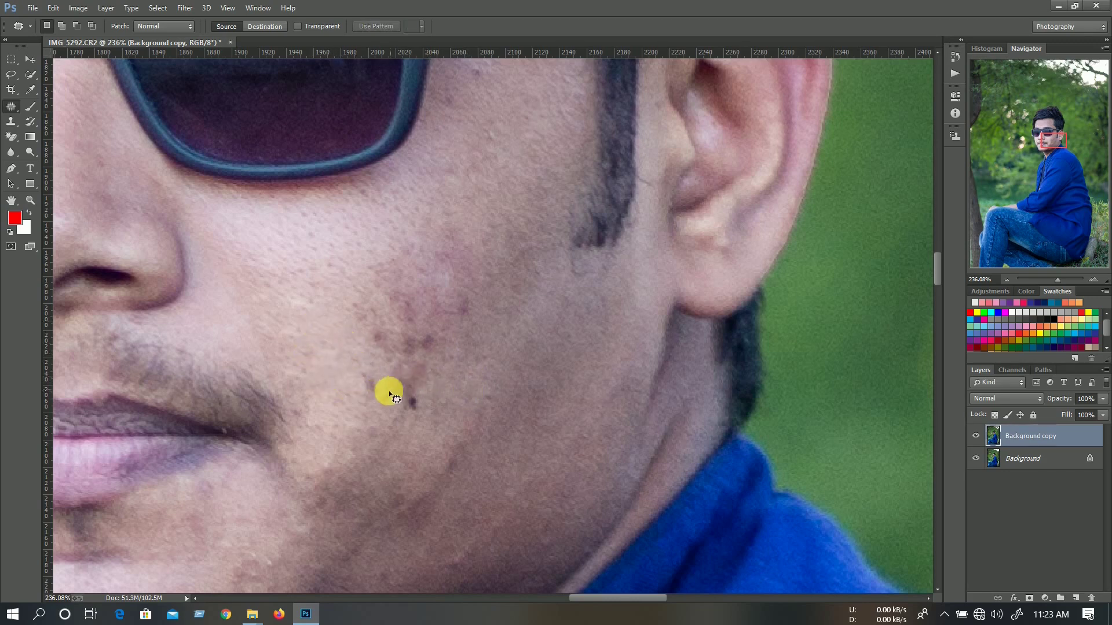
pyautogui.moveTo(357, 360)
pyautogui.mouseDown()
pyautogui.moveTo(383, 400)
pyautogui.moveTo(332, 372)
pyautogui.mouseUp()
pyautogui.hotkey('ctrl', 'd')
pyautogui.moveTo(427, 401); pyautogui.dragTo(348, 376)
pyautogui.hotkey('ctrl', 'd')
# Patch the acne marks around the outer edges of the reddish cheek area with cleaner skin.
pyautogui.scroll(2, 450, 398)
pyautogui.moveTo(449, 352); pyautogui.dragTo(509, 342)
pyautogui.hotkey('ctrl', 'd')
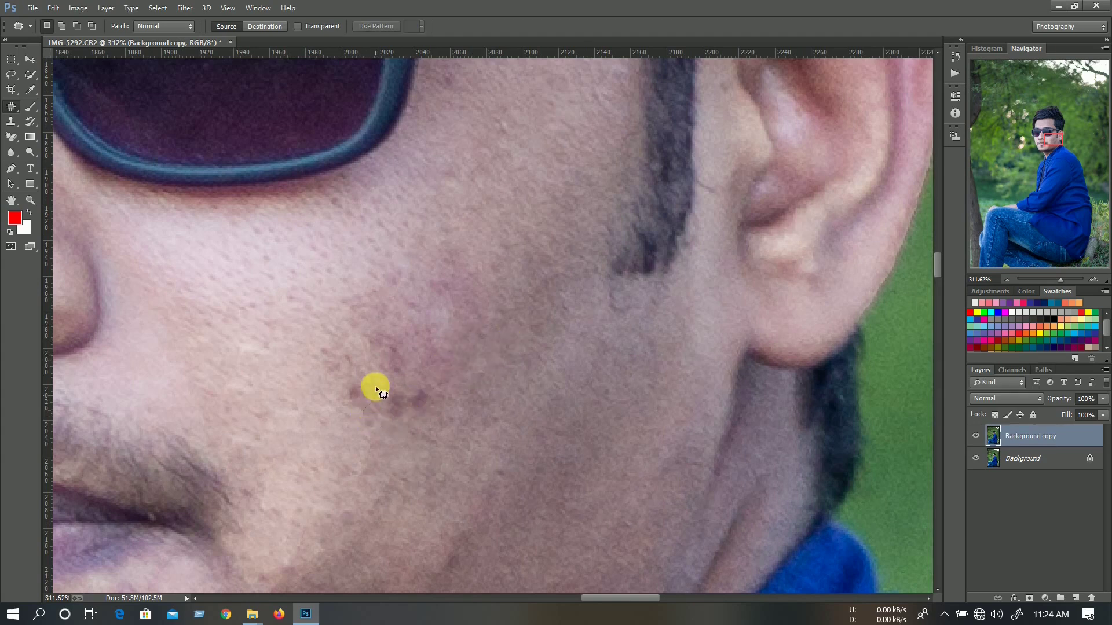
pyautogui.moveTo(337, 332); pyautogui.dragTo(335, 333)
pyautogui.moveTo(355, 381)
pyautogui.mouseDown()
pyautogui.moveTo(304, 384)
pyautogui.moveTo(346, 351)
pyautogui.mouseUp()
pyautogui.moveTo(347, 382)
pyautogui.mouseDown()
pyautogui.moveTo(283, 380)
pyautogui.moveTo(347, 334)
pyautogui.mouseUp()
pyautogui.hotkey('ctrl', 'd')
pyautogui.moveTo(341, 353); pyautogui.dragTo(283, 356)
pyautogui.hotkey('ctrl', 'd')
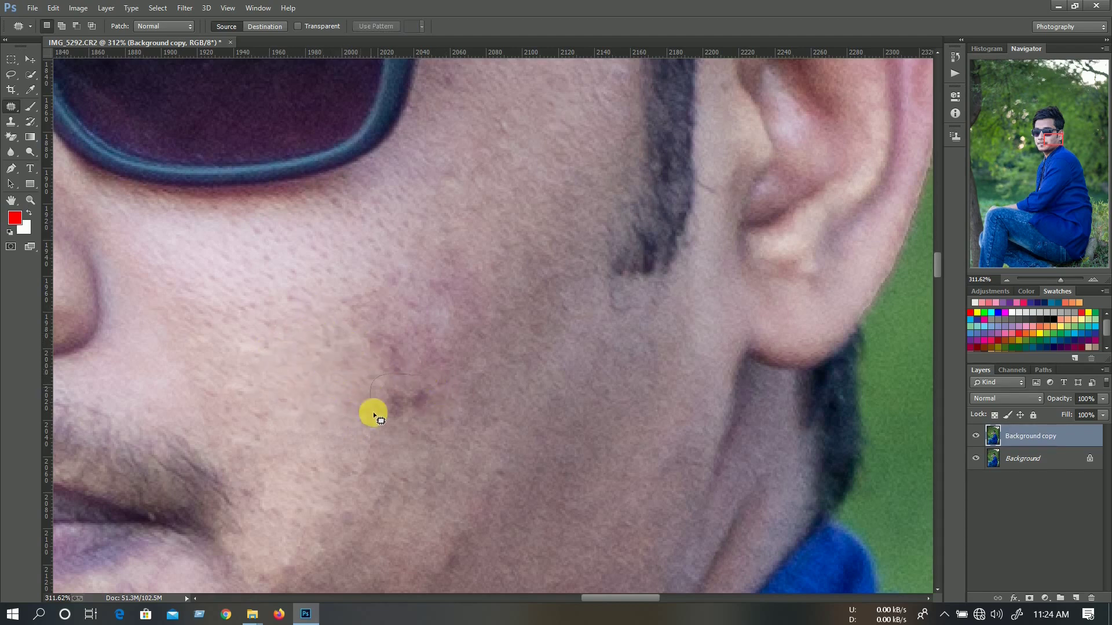
# Patch the last dark spots at the lower edge of the reddish cheek area.
pyautogui.moveTo(445, 409); pyautogui.dragTo(440, 413)
pyautogui.moveTo(405, 400); pyautogui.dragTo(385, 450)
pyautogui.moveTo(388, 334)
pyautogui.mouseDown()
pyautogui.moveTo(351, 350)
pyautogui.moveTo(386, 392)
pyautogui.mouseUp()
pyautogui.moveTo(425, 359); pyautogui.dragTo(427, 360)
pyautogui.moveTo(393, 359); pyautogui.dragTo(309, 355)
pyautogui.hotkey('ctrl', 'd')
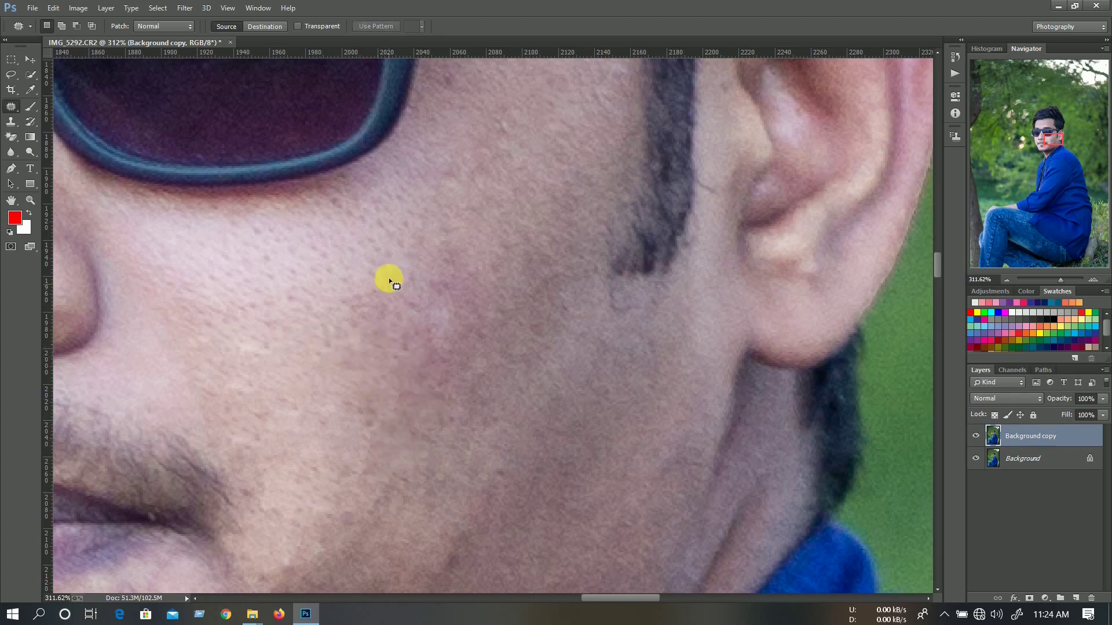
# Patch the remaining redness in the middle of the cheek with clean skin and clear the selection.
pyautogui.moveTo(432, 303)
pyautogui.mouseDown()
pyautogui.moveTo(372, 267)
pyautogui.moveTo(268, 300)
pyautogui.mouseUp()
pyautogui.scroll(-2, 547, 348)
pyautogui.scroll(-4, 546, 345)
pyautogui.scroll(5, 528, 390)
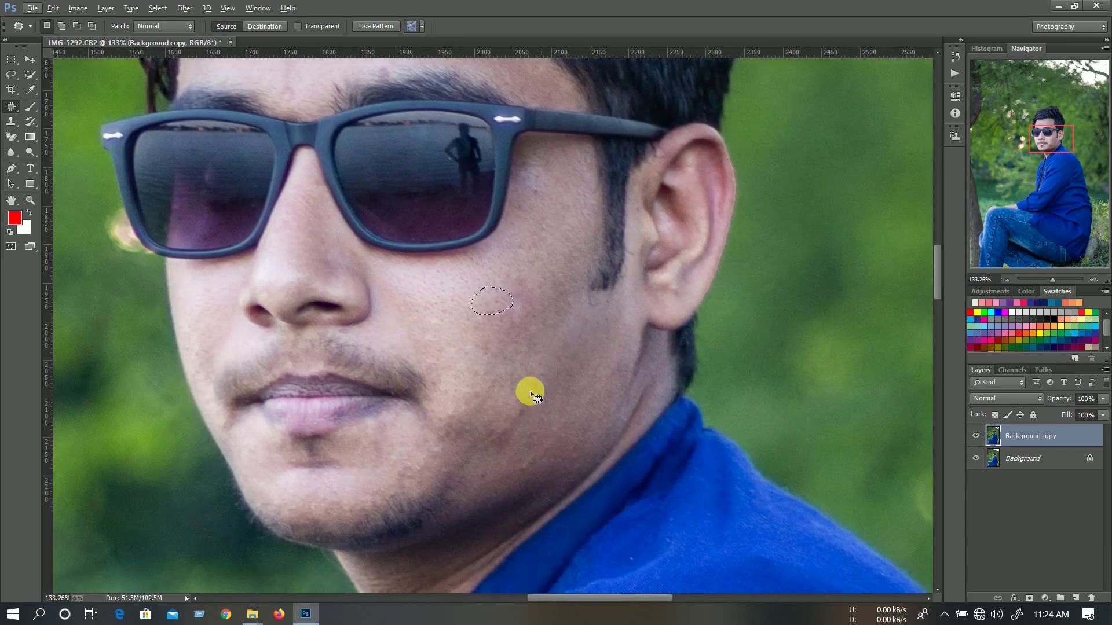
pyautogui.hotkey('ctrl', 'd')
pyautogui.hotkey('ctrl', 'd')
pyautogui.scroll(-6, 475, 470)
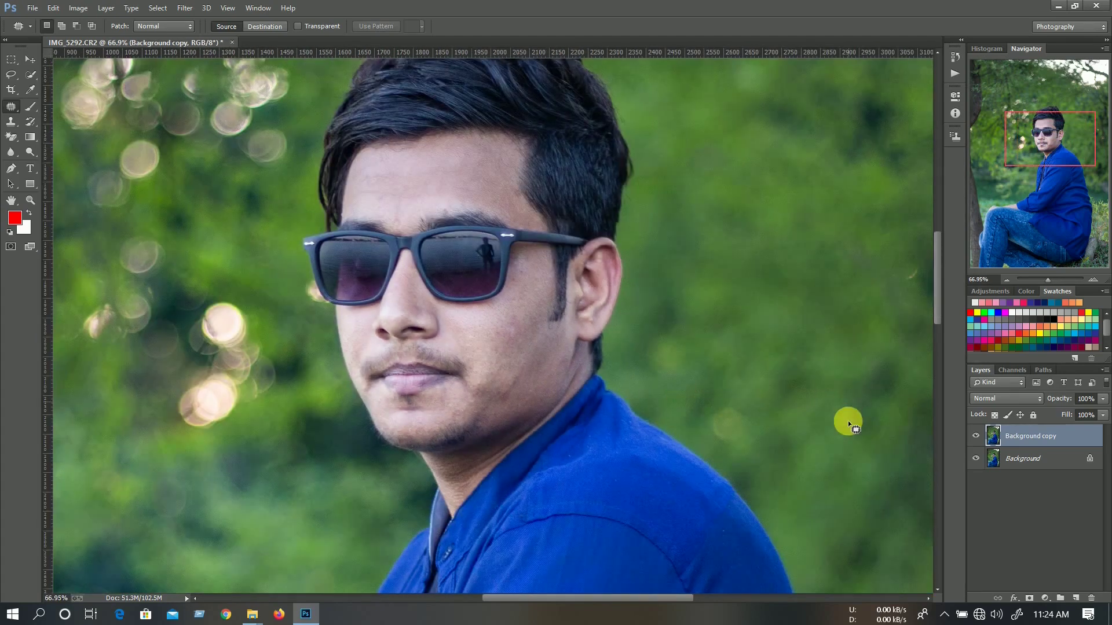
# Compare the fully patched face with the original by switching the visibility of the Background copy layer.
pyautogui.click(975, 436)
pyautogui.click(976, 436)
pyautogui.click(976, 437)
pyautogui.click(977, 437)
# Stamp the visible image onto a new layer and open the Photo-Toolbox SkinFiner filter on it.
pyautogui.hotkey('ctrl', 'alt', 'e')
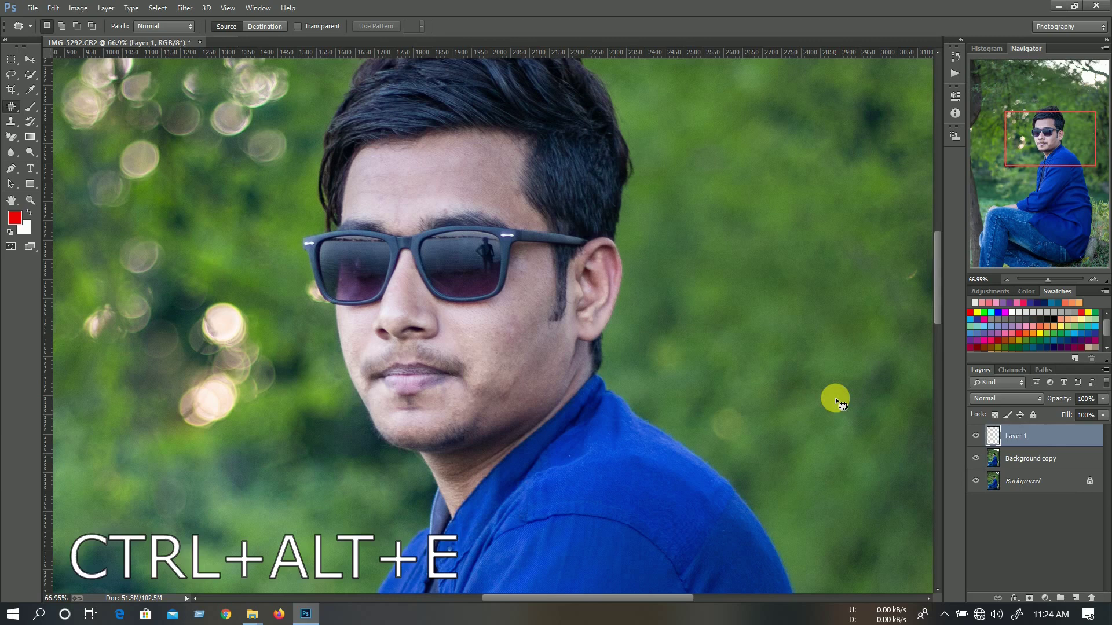
pyautogui.click(197, 6)
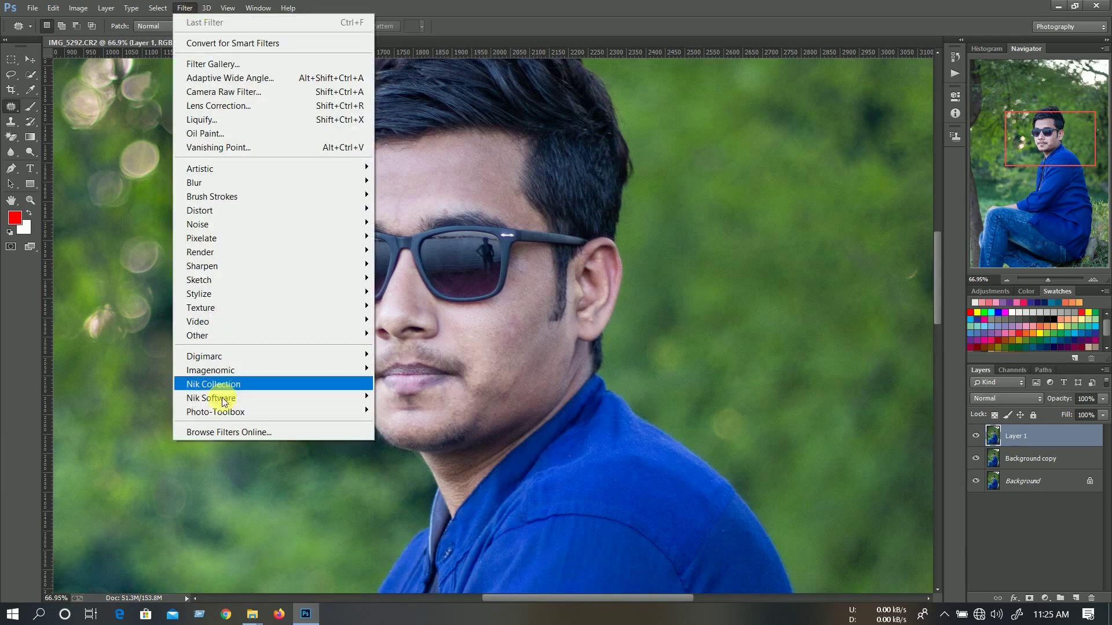
pyautogui.moveTo(221, 414)
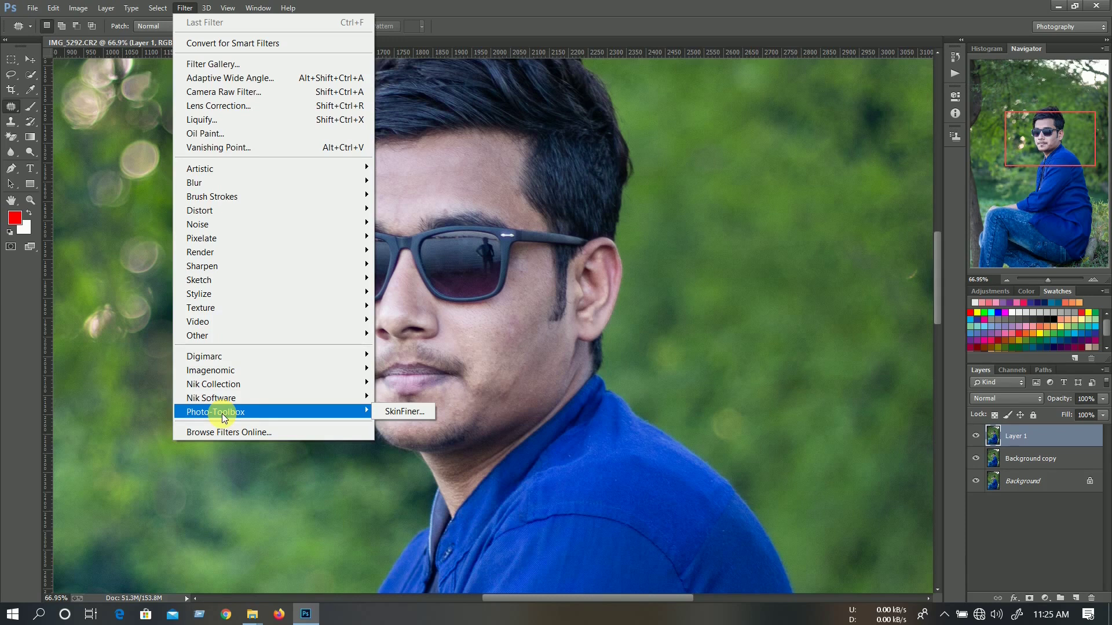
pyautogui.click(413, 412)
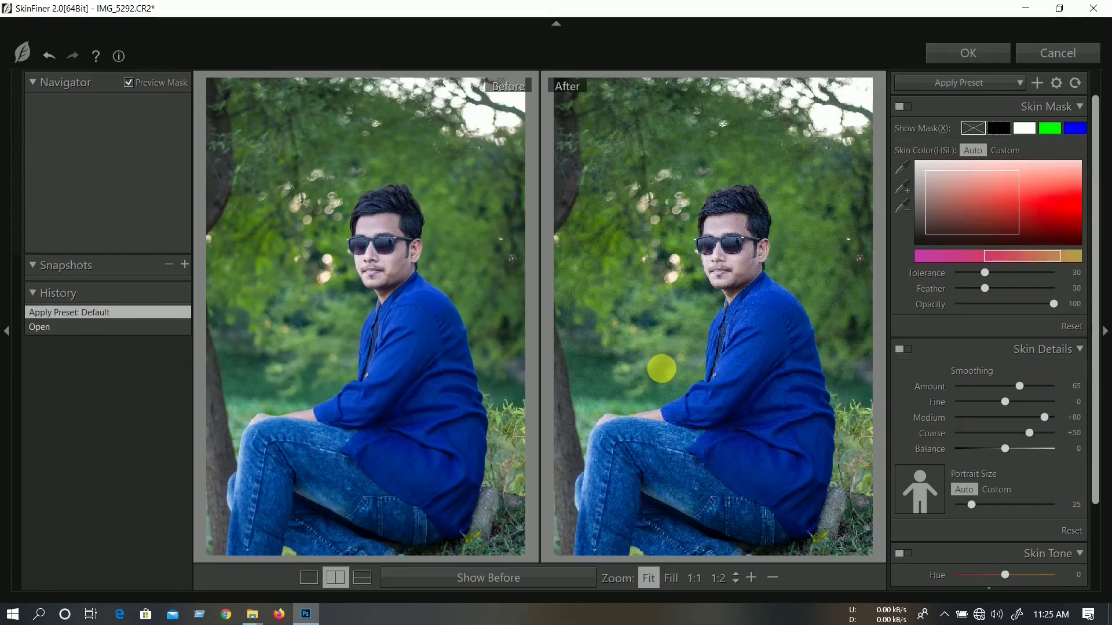
# Set the skin smoothing amount to 79, balance to +20 and fine to +34, with a portrait size of 42.
pyautogui.click(752, 267)
pyautogui.moveTo(723, 225); pyautogui.dragTo(812, 342)
pyautogui.moveTo(1020, 384); pyautogui.dragTo(1033, 383)
pyautogui.moveTo(1006, 449); pyautogui.dragTo(1014, 447)
pyautogui.moveTo(1006, 402)
pyautogui.mouseDown()
pyautogui.moveTo(1033, 398)
pyautogui.moveTo(993, 398)
pyautogui.moveTo(992, 408)
pyautogui.mouseUp()
# Set the skin tone contrast to +15 and highlight to about +30, raise the brightness slightly, and apply the filter.
pyautogui.scroll(-3, 1007, 423)
pyautogui.moveTo(1009, 553); pyautogui.dragTo(1009, 554)
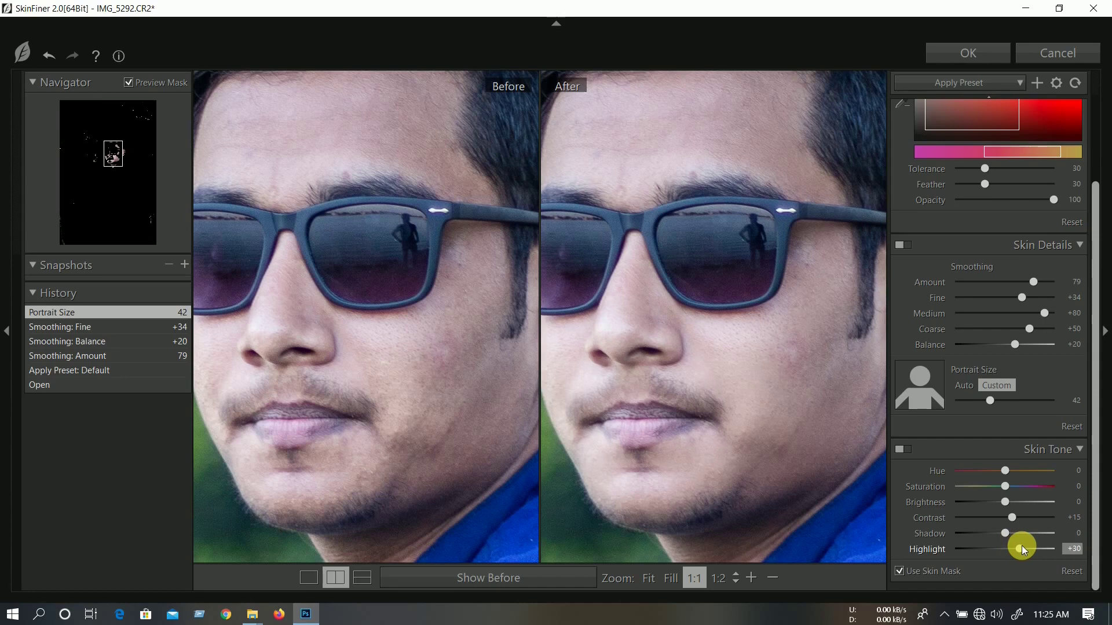
pyautogui.moveTo(1025, 549)
pyautogui.mouseDown()
pyautogui.moveTo(1009, 532)
pyautogui.moveTo(1023, 530)
pyautogui.mouseUp()
pyautogui.moveTo(1006, 501); pyautogui.dragTo(1011, 502)
pyautogui.click(967, 51)
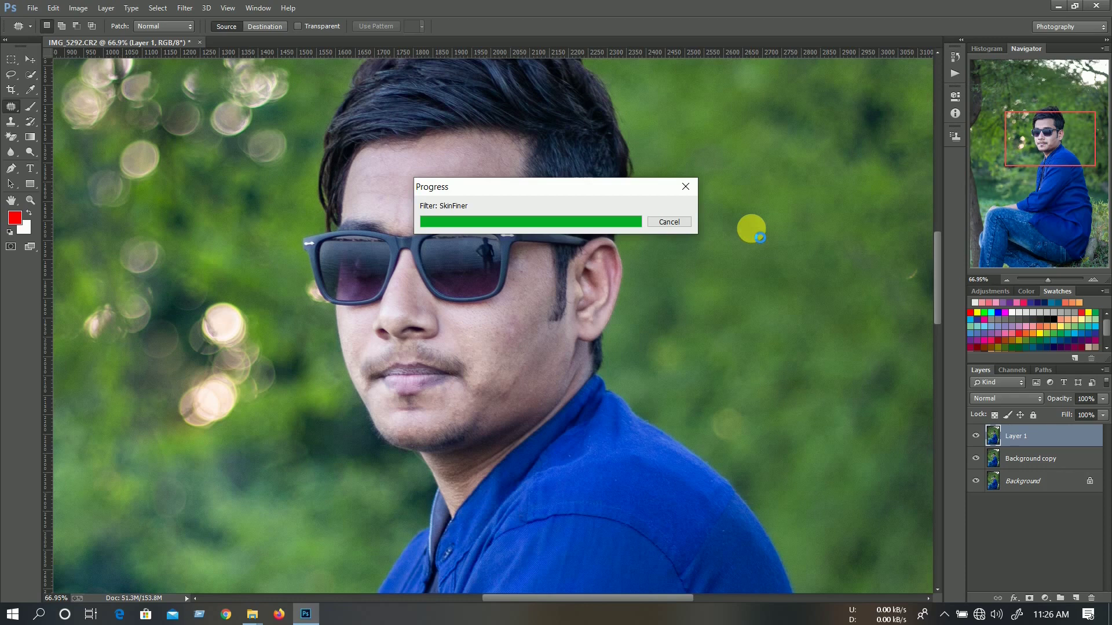
# Compare the face with and without skin smoothing by switching the visibility of Layer 1.
pyautogui.scroll(-4, 748, 228)
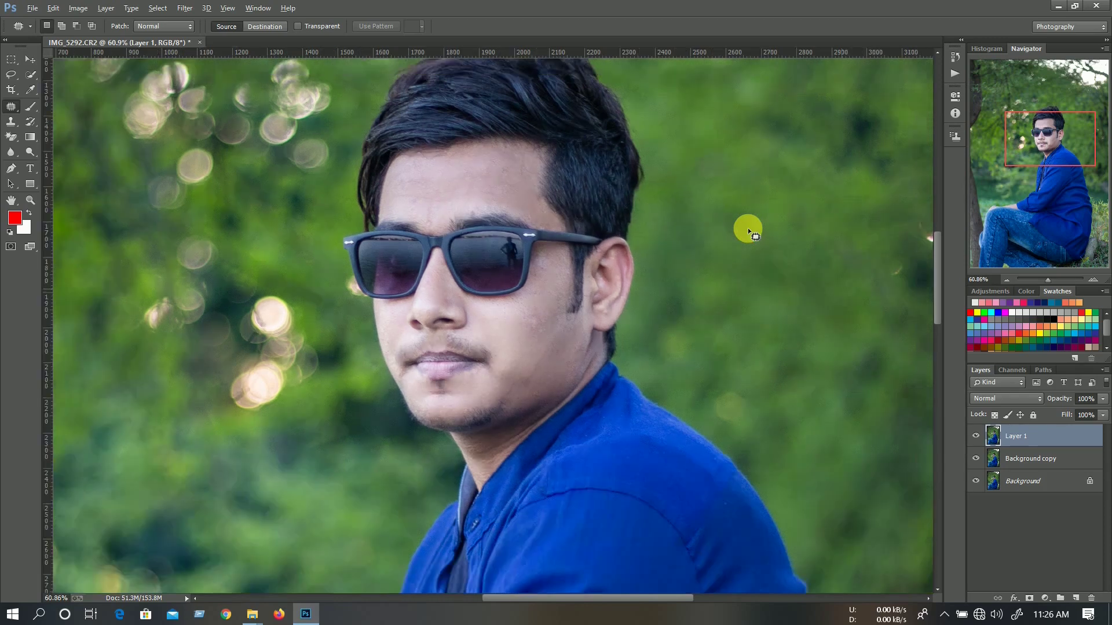
pyautogui.scroll(-4, 748, 227)
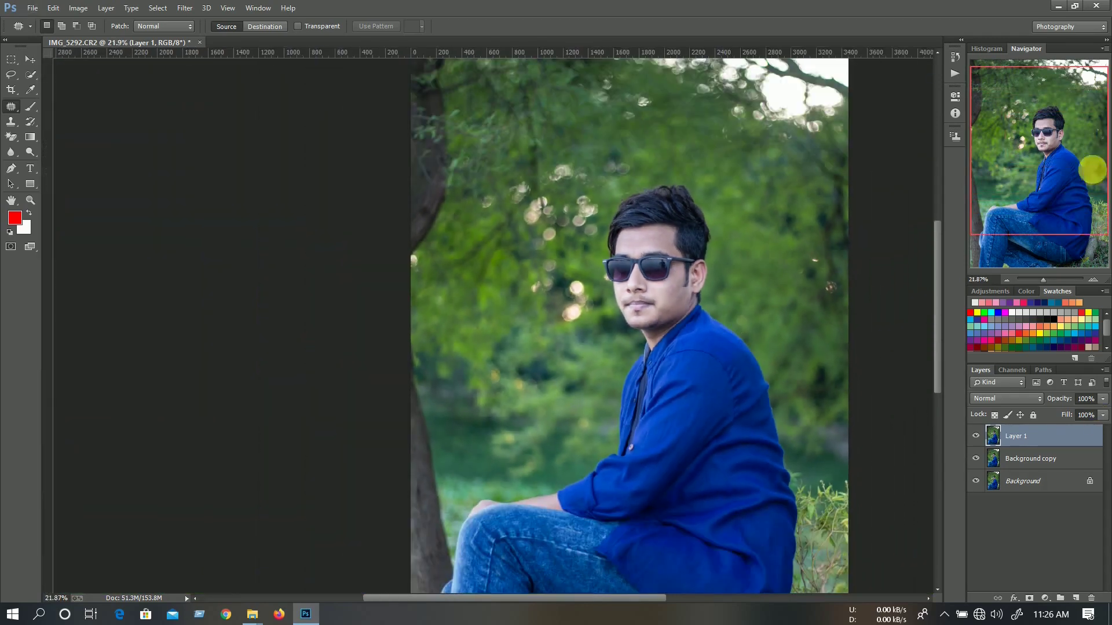
pyautogui.click(1088, 167)
pyautogui.click(977, 435)
pyautogui.click(977, 435)
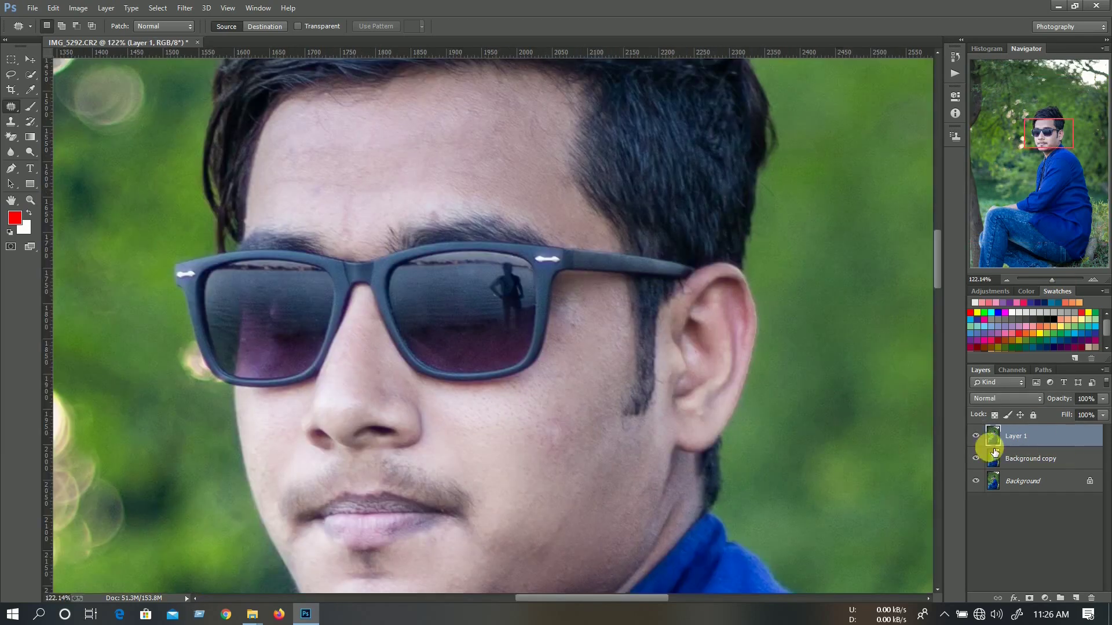
# Hide the Background copy layer and compare Layer 1 directly with the original Background at several magnifications.
pyautogui.click(977, 458)
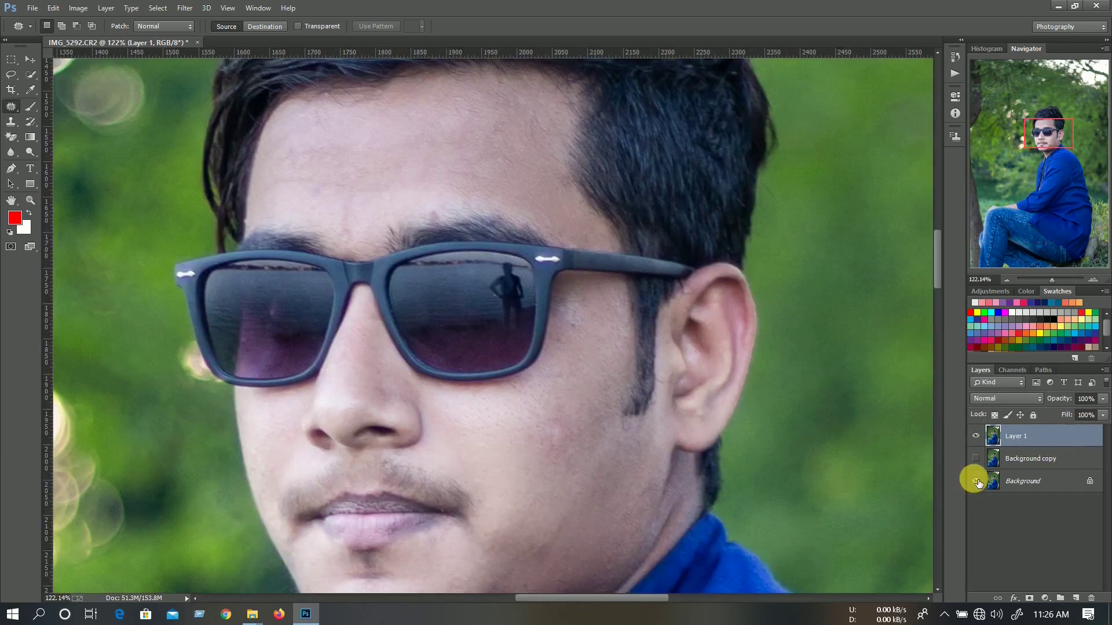
pyautogui.click(976, 437)
pyautogui.click(978, 437)
pyautogui.click(978, 437)
pyautogui.click(977, 438)
pyautogui.scroll(-3, 700, 381)
pyautogui.scroll(-3, 720, 383)
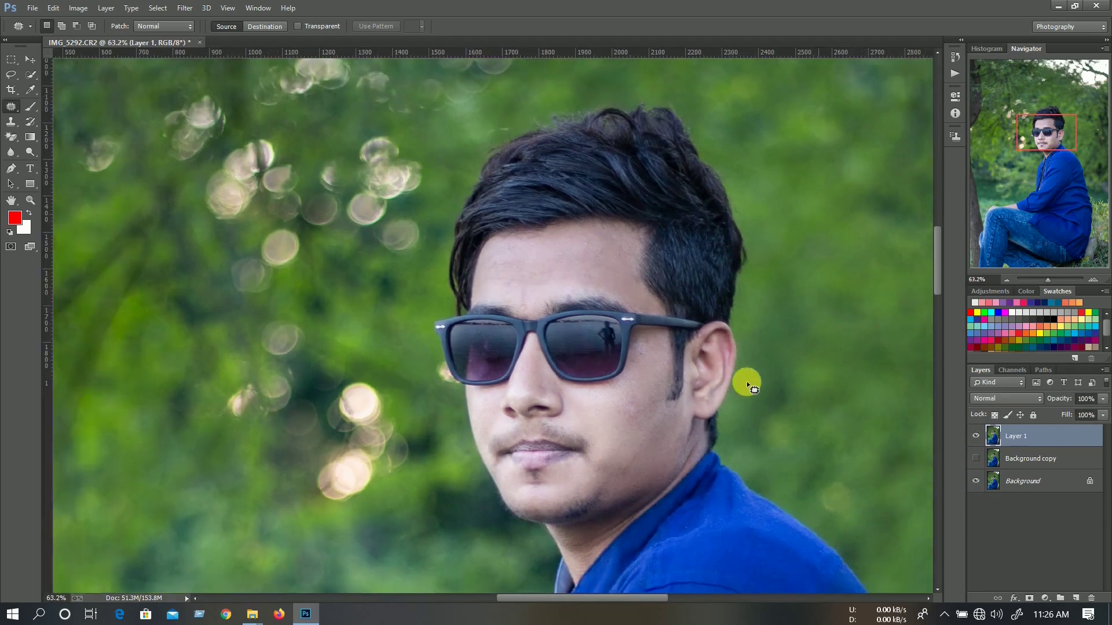
pyautogui.click(976, 437)
pyautogui.click(976, 436)
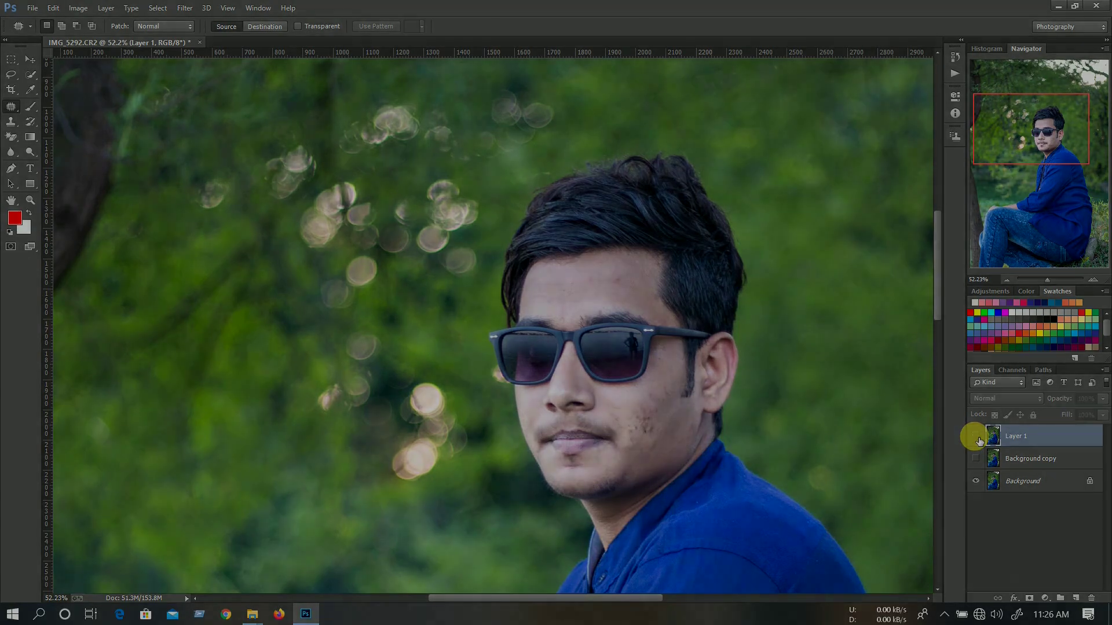
pyautogui.scroll(-3, 839, 415)
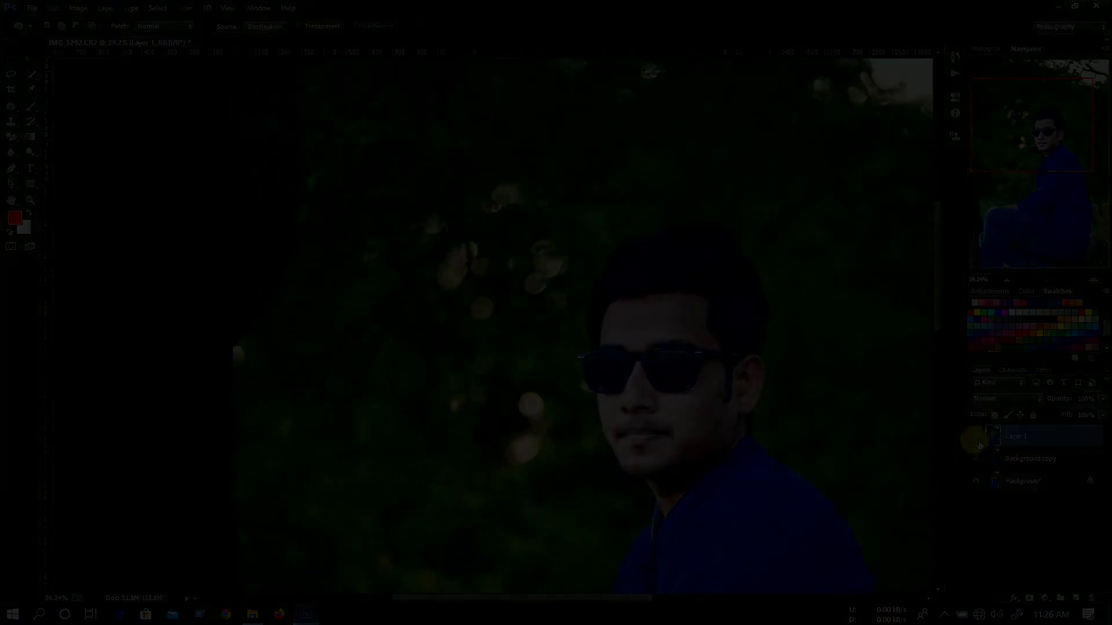